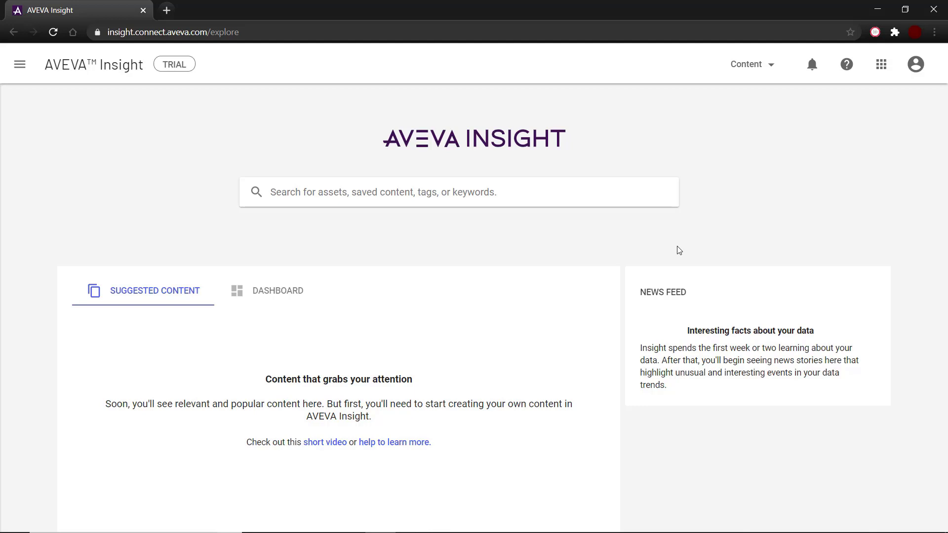
Go to Administration > Data Sources and show the actions menu for the InTouch Brine source
left_click(881, 64)
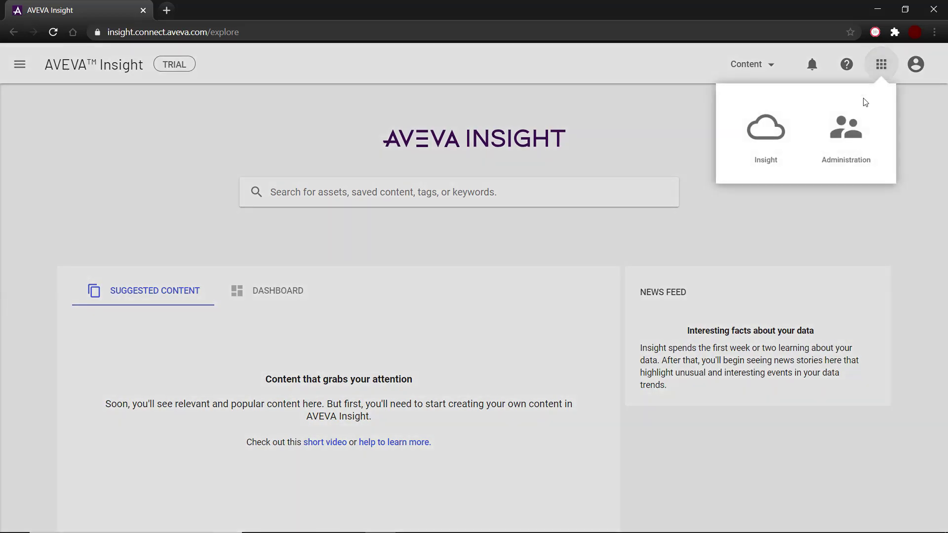
left_click(846, 142)
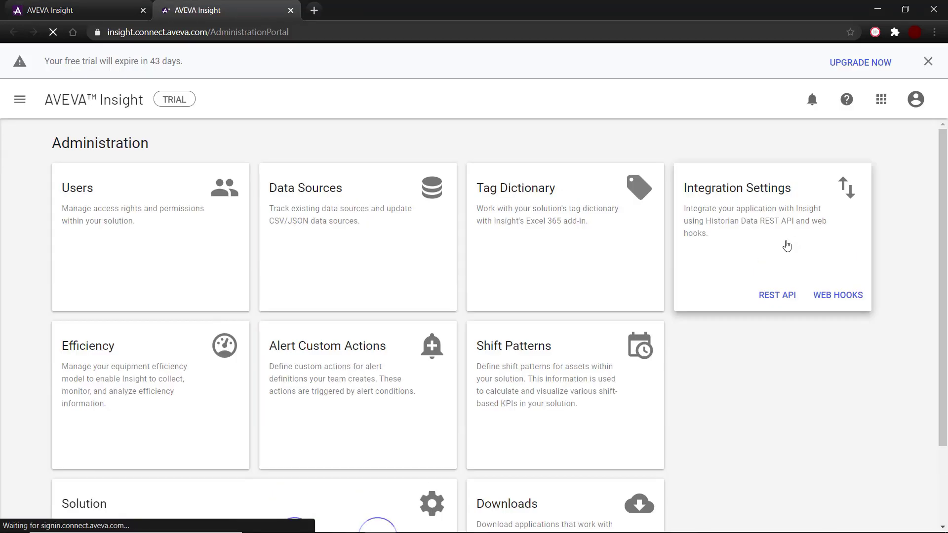
left_click(372, 207)
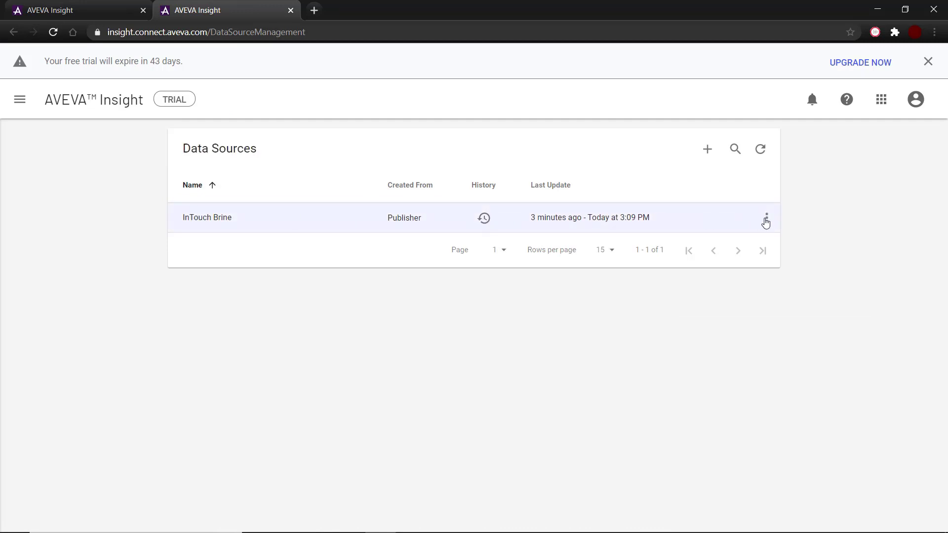
left_click(766, 220)
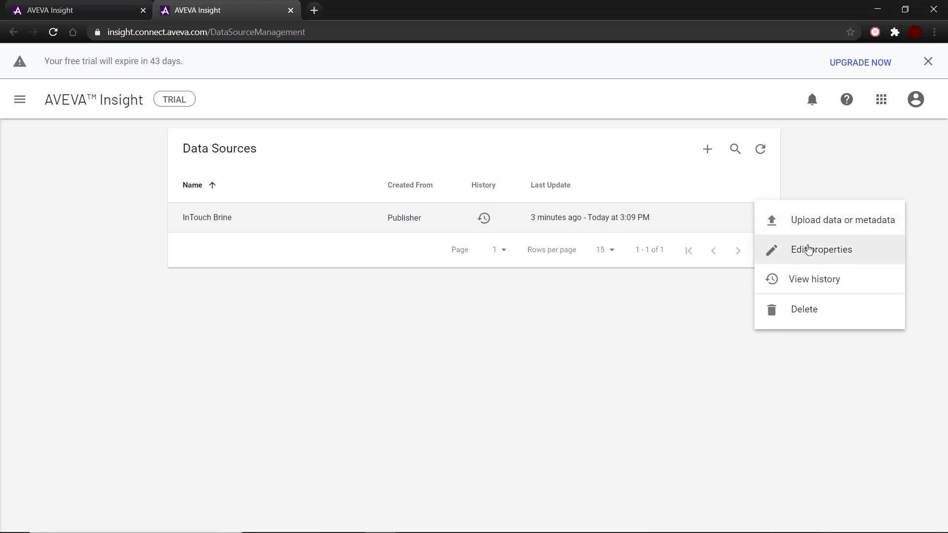
Edit InTouch Brine's properties to use Houston/Brine Solution Staging Area as the location
left_click(808, 249)
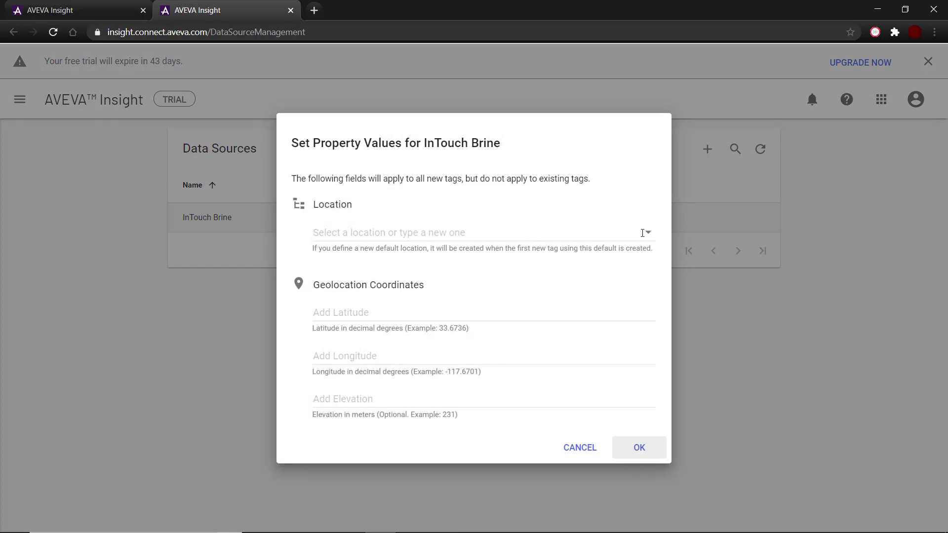
left_click(603, 232)
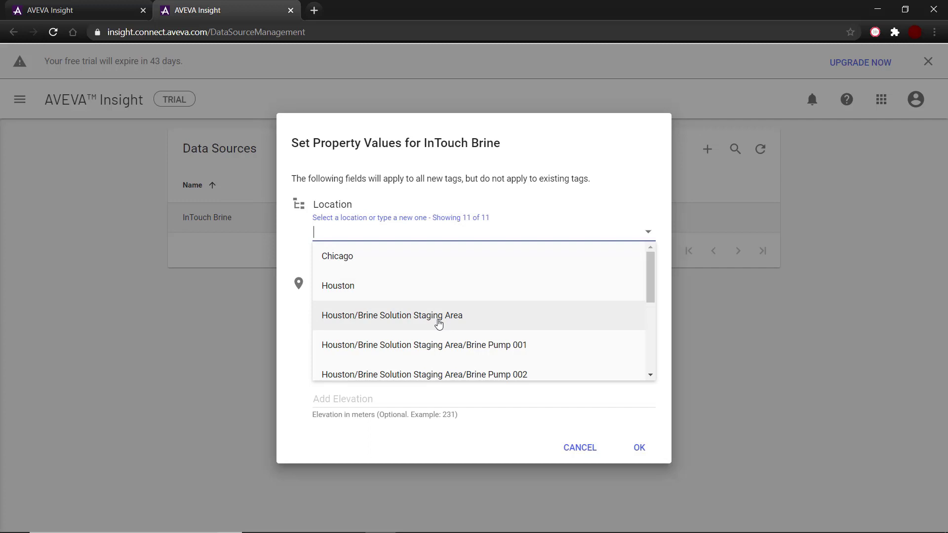
left_click(438, 324)
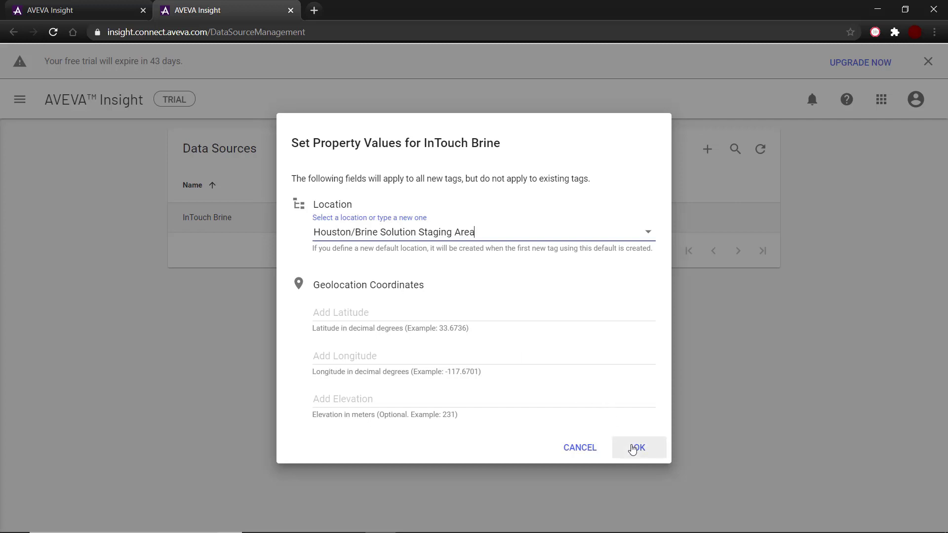
left_click(632, 450)
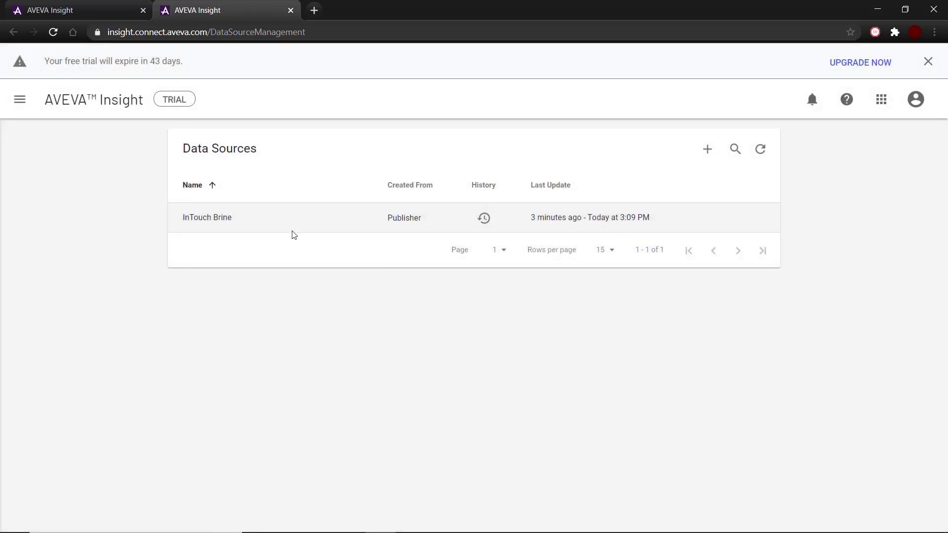
Go to the Assets list and open the Dextrose Chemical Plant asset
left_click(21, 100)
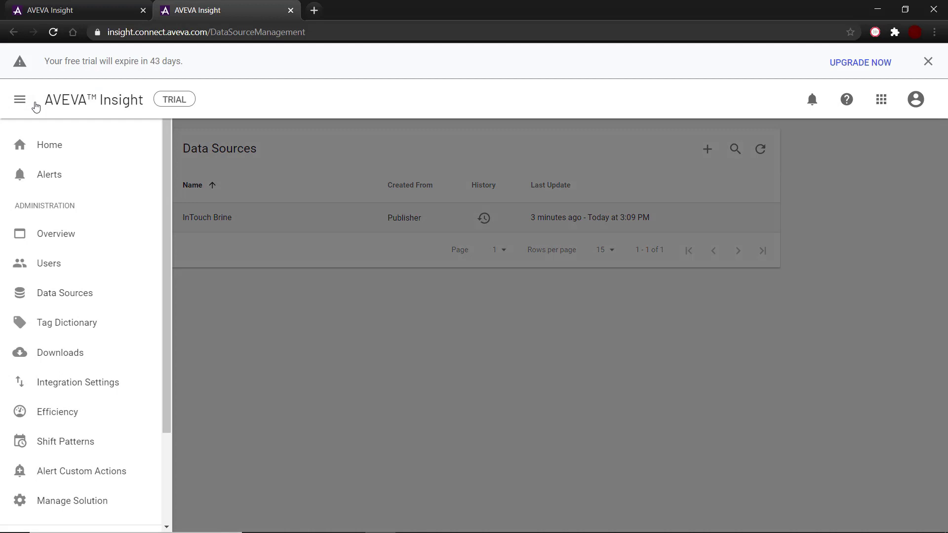
left_click(38, 146)
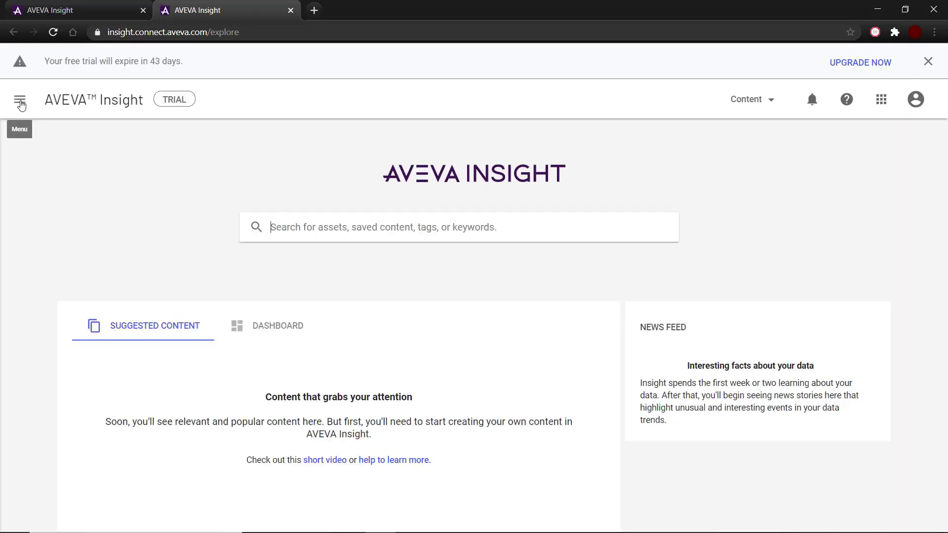
left_click(23, 102)
left_click(41, 206)
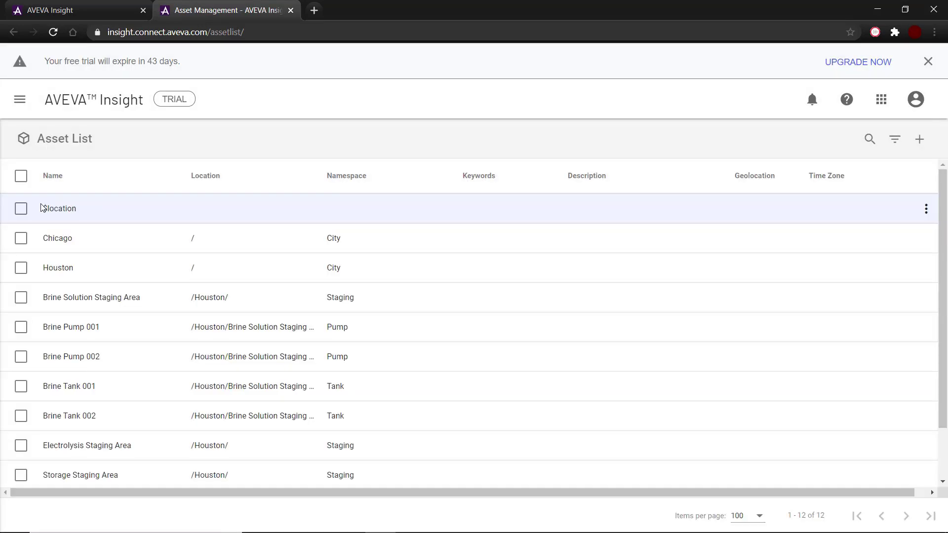
left_click(55, 209)
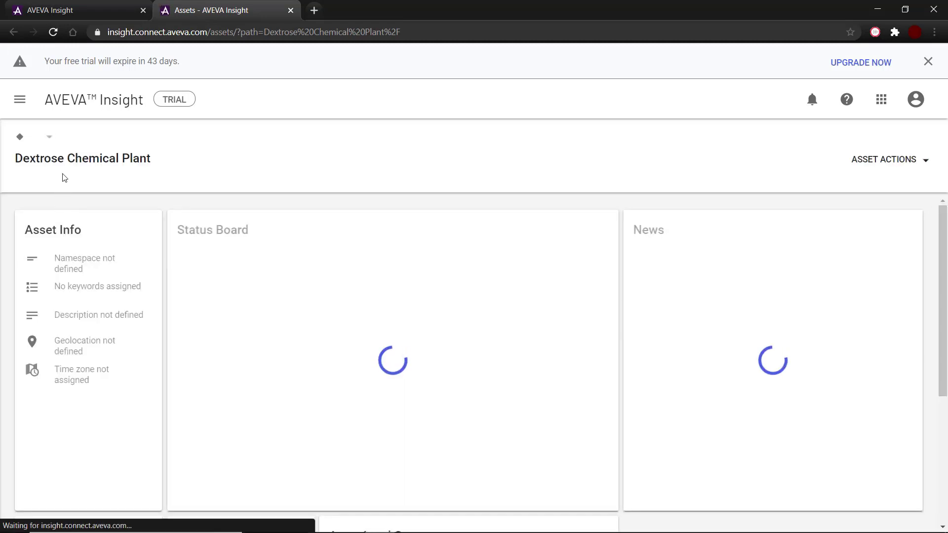
Drill down through Houston to the Brine Solution Staging Area asset and view its child assets
left_click(50, 138)
left_click(72, 195)
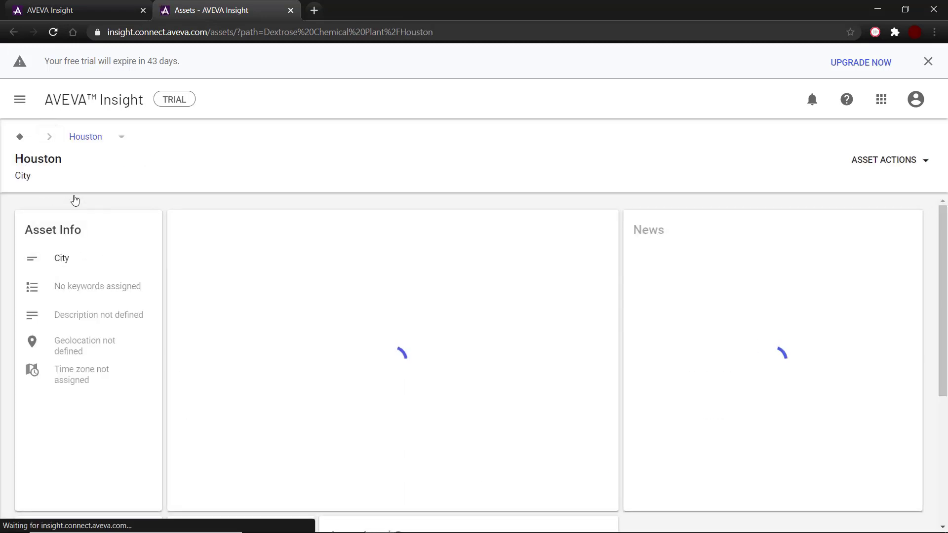
left_click(123, 137)
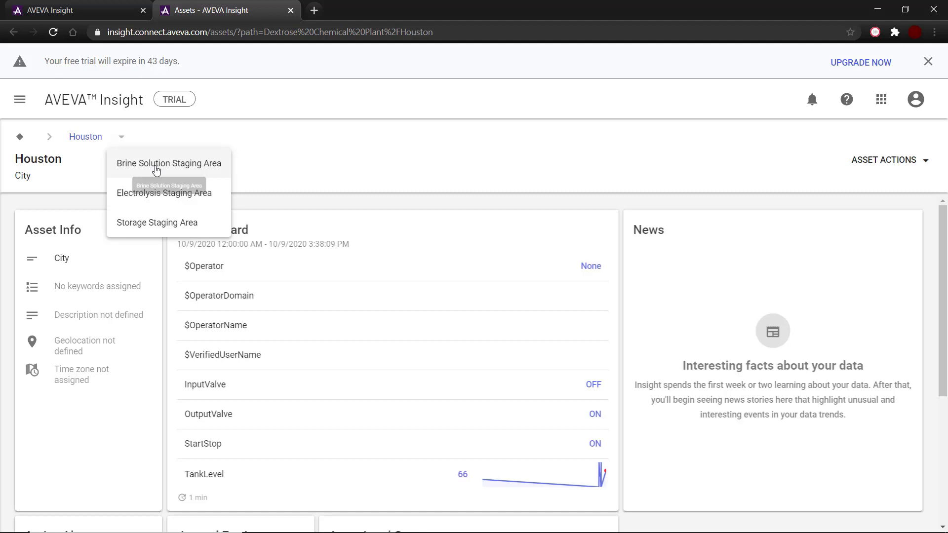
left_click(156, 166)
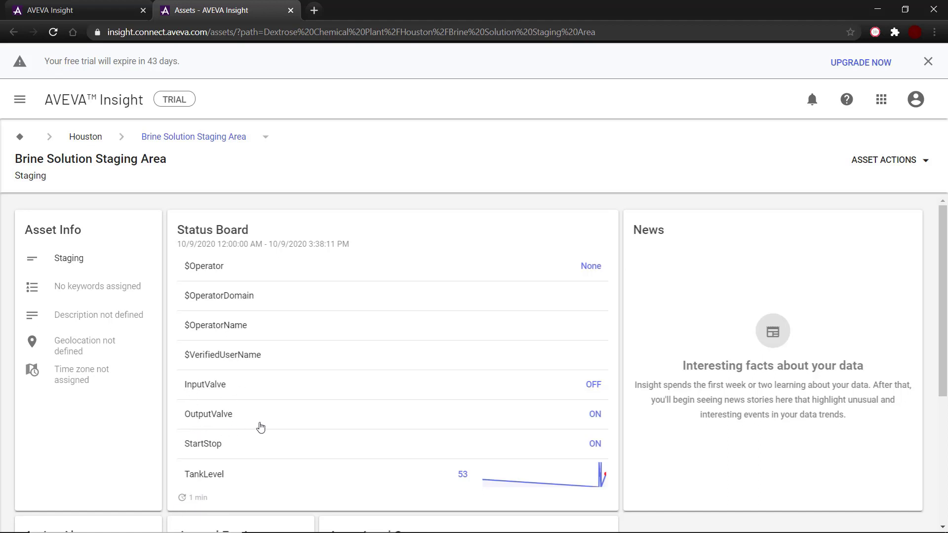
left_click(266, 140)
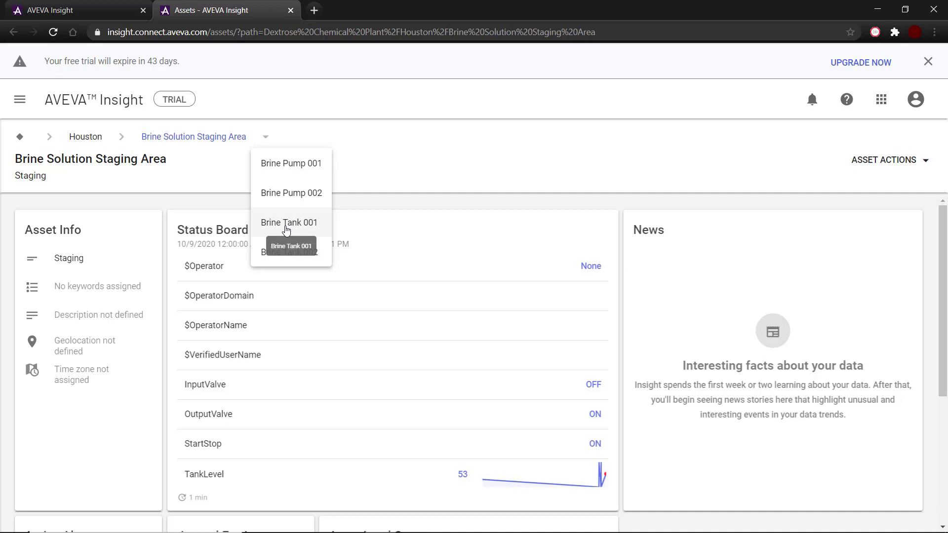
left_click(388, 173)
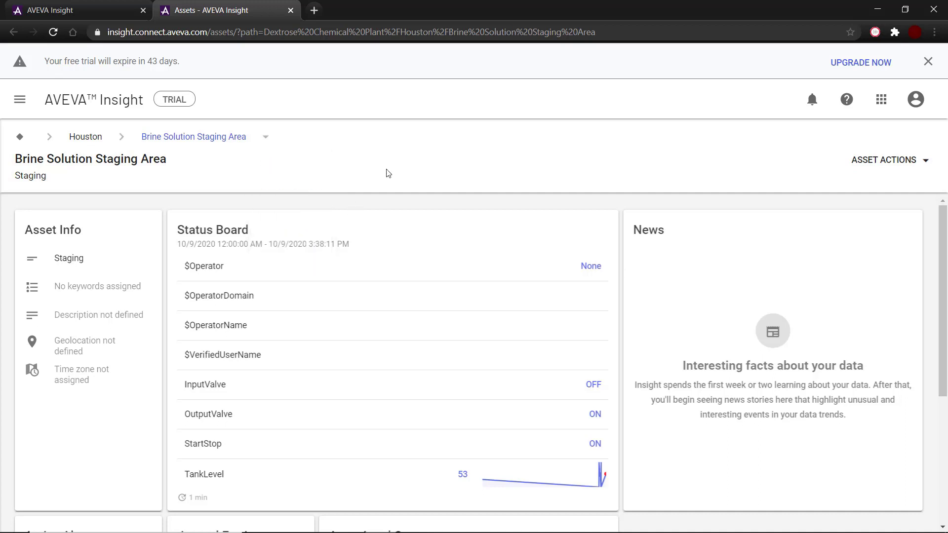
Open the tag dictionary in Excel, sign in to Insight Administrator, and choose Dextrose Chemical Plant
left_click(882, 99)
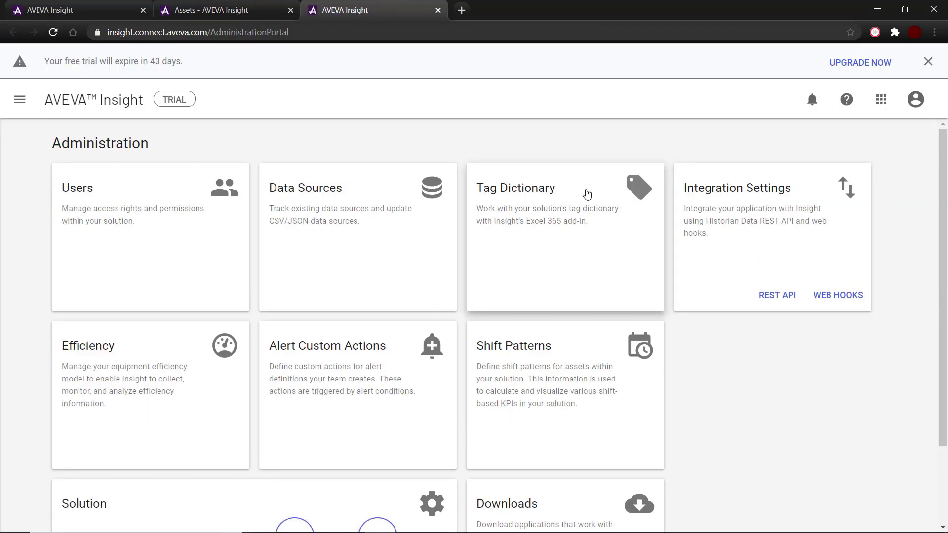
left_click(587, 193)
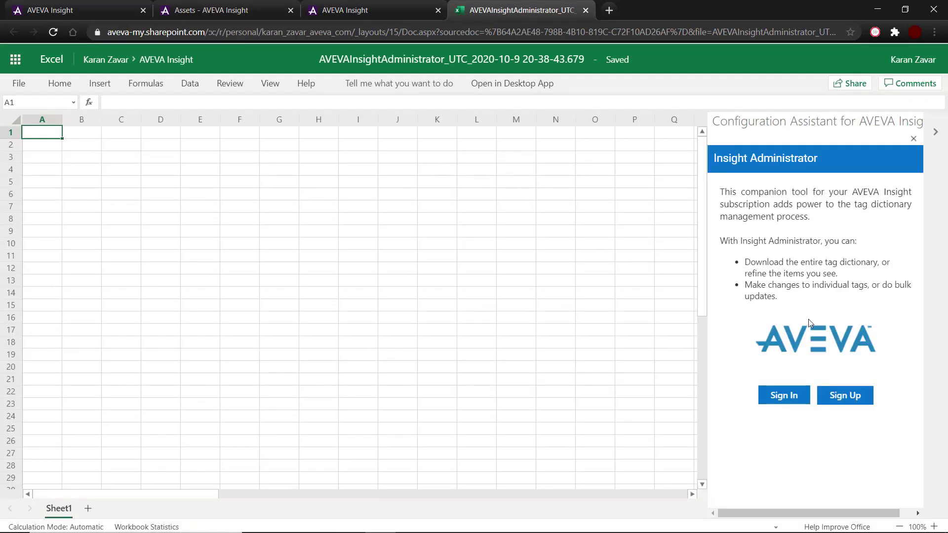
left_click(786, 401)
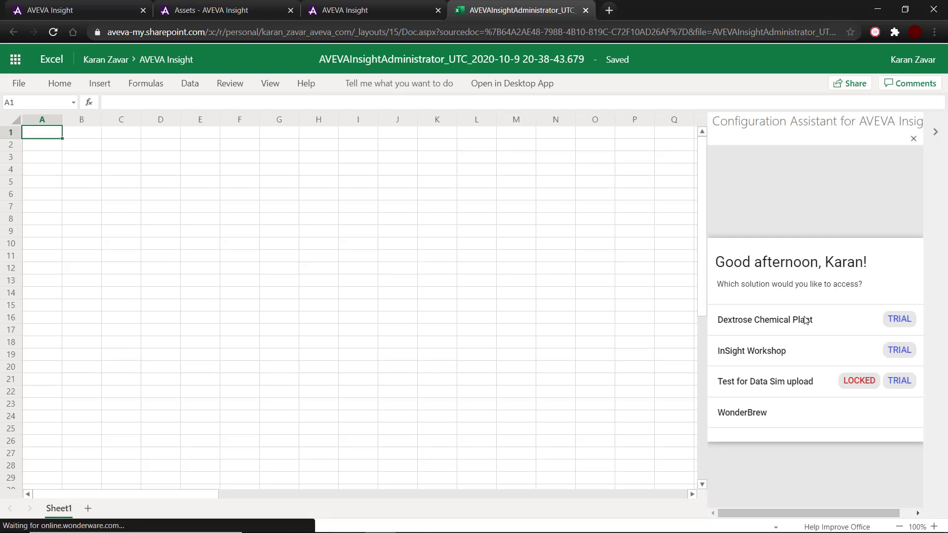
left_click(811, 321)
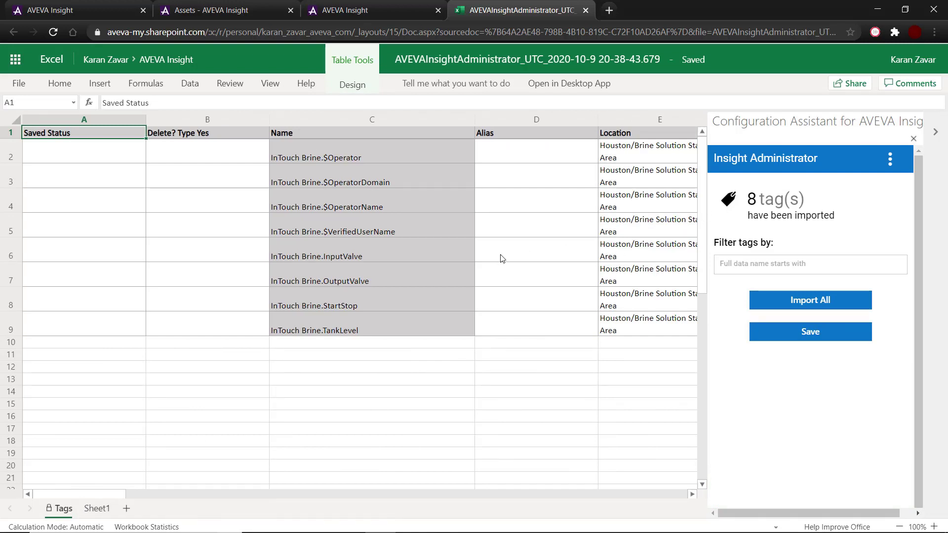
Scroll to the Location column and select E2's location path in the formula bar
left_click_drag(103, 494, 126, 494)
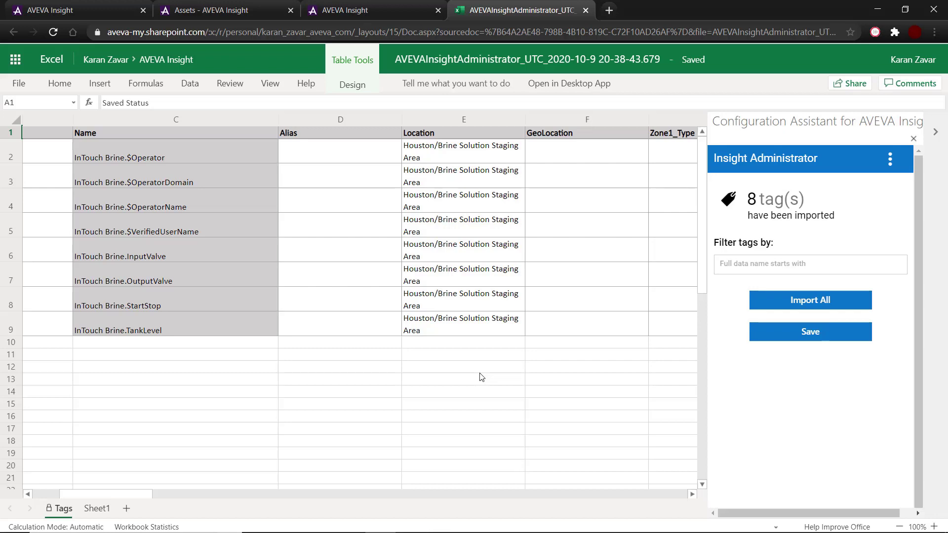
left_click(416, 155)
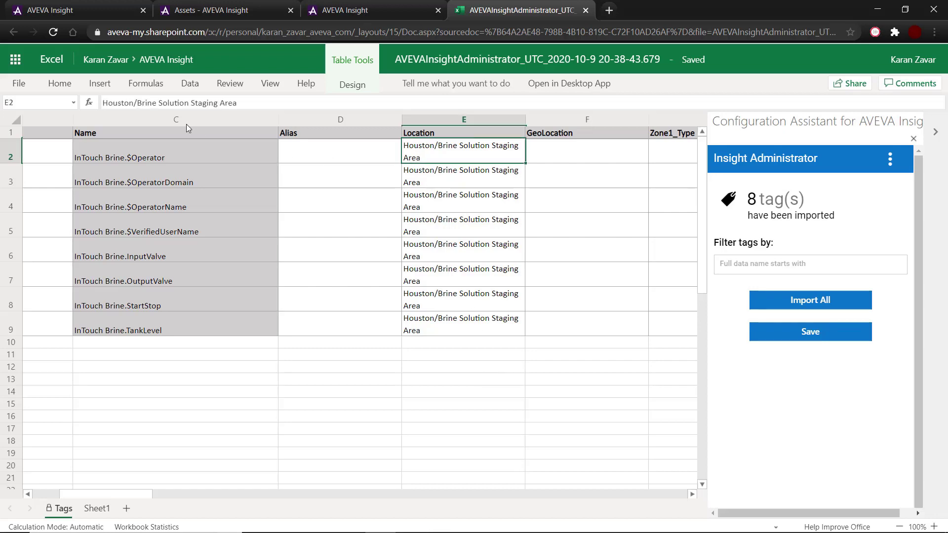
left_click_drag(109, 97, 241, 98)
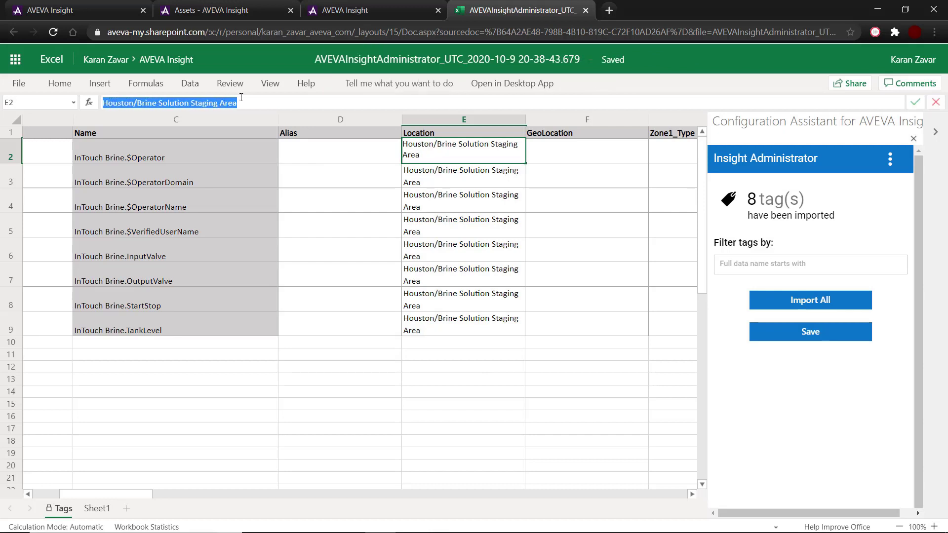
left_click(120, 103)
left_click_drag(104, 103, 237, 102)
Append /Brine Tank 001 to the Location of TankLevel (E9), OutputValve (E7) and InputValve (E6)
left_click(435, 323)
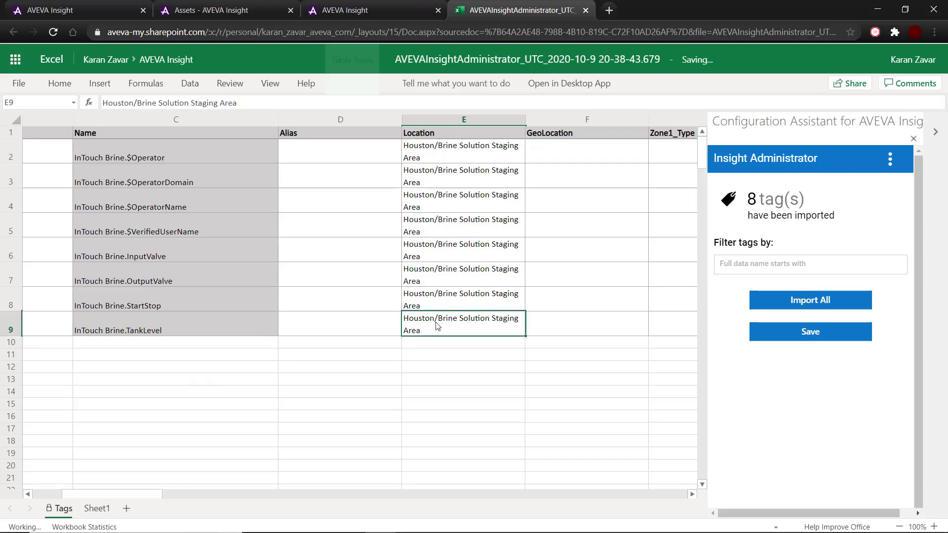
left_click(261, 103)
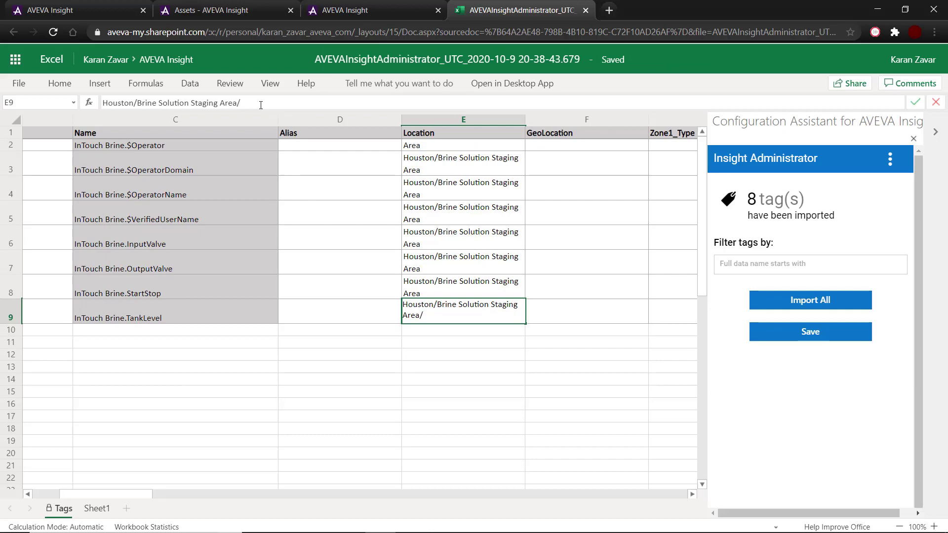
type("/Brine Tank 001")
left_click(378, 385)
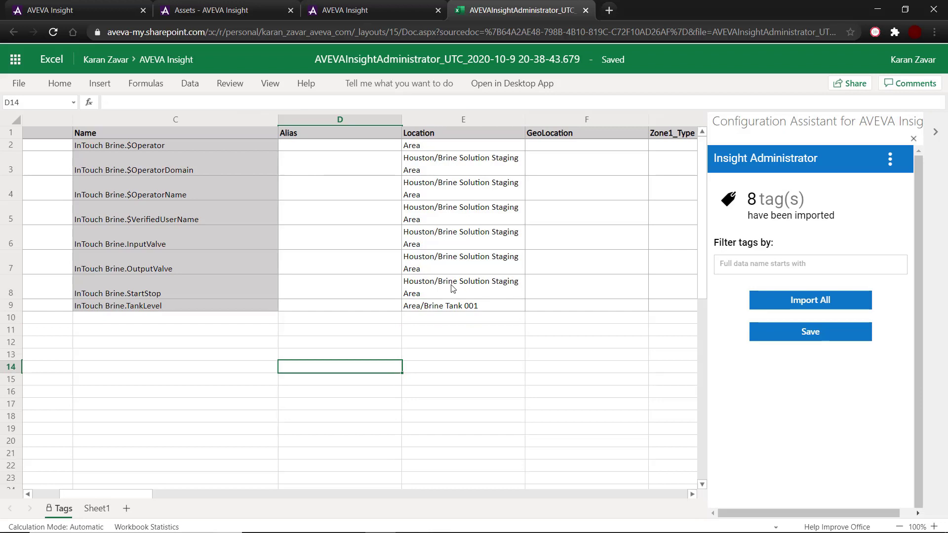
left_click(469, 263)
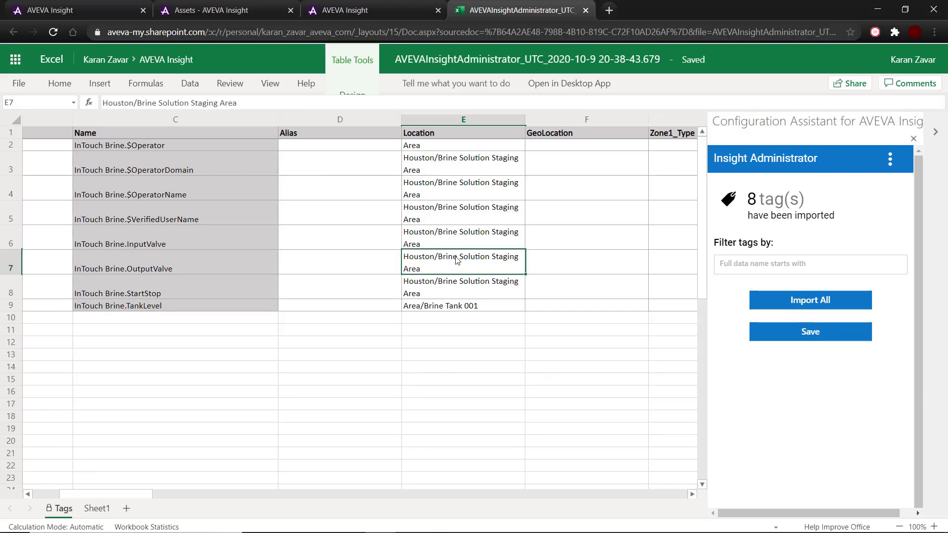
left_click(270, 102)
type("/Bri")
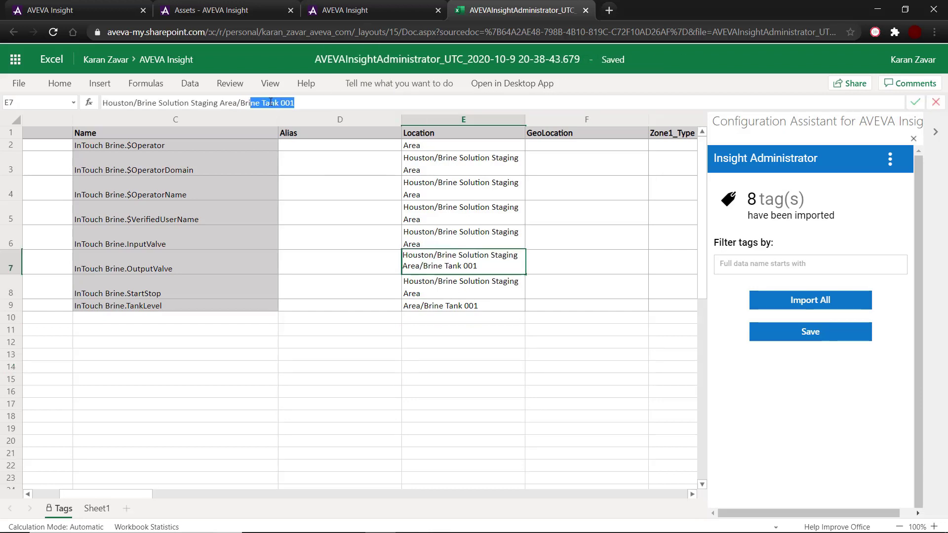
type("ne Tank 001")
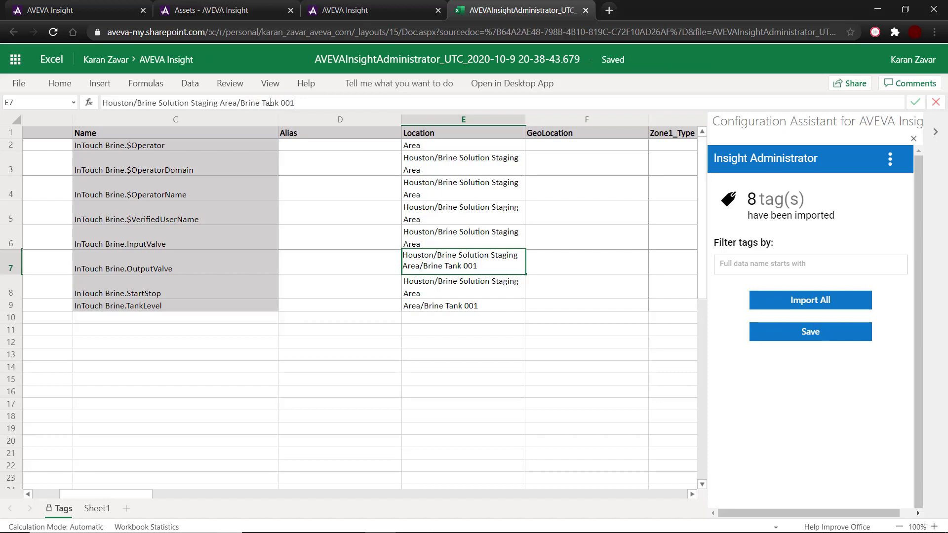
left_click(428, 368)
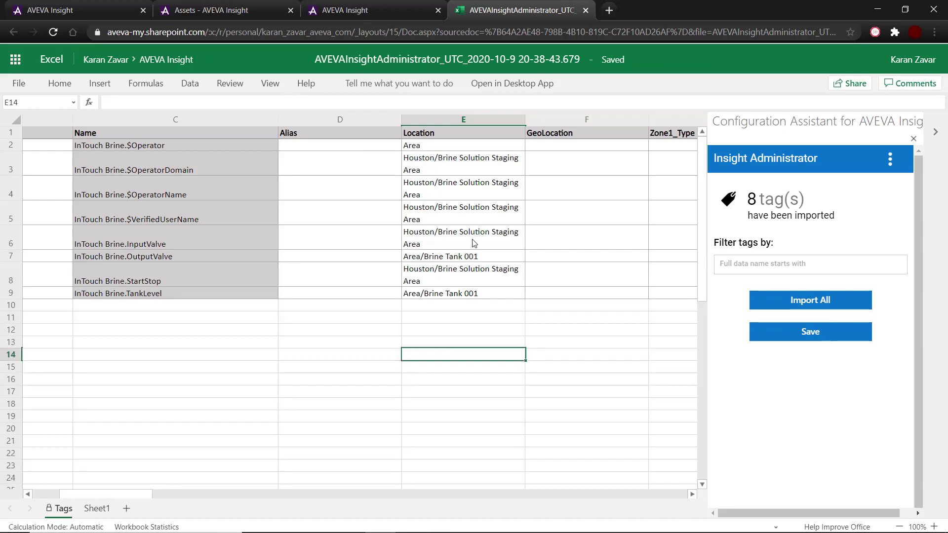
left_click(454, 238)
left_click(242, 103)
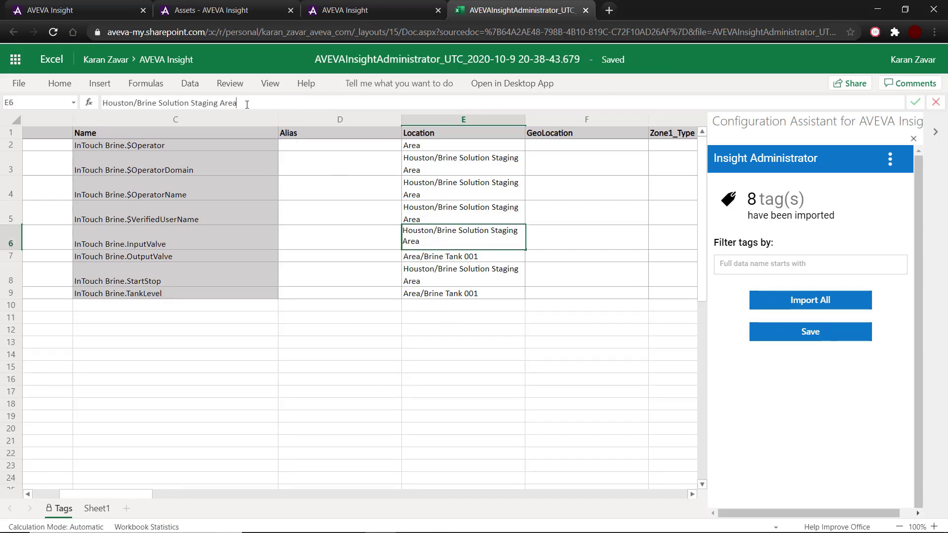
type("/Brine Tank 001")
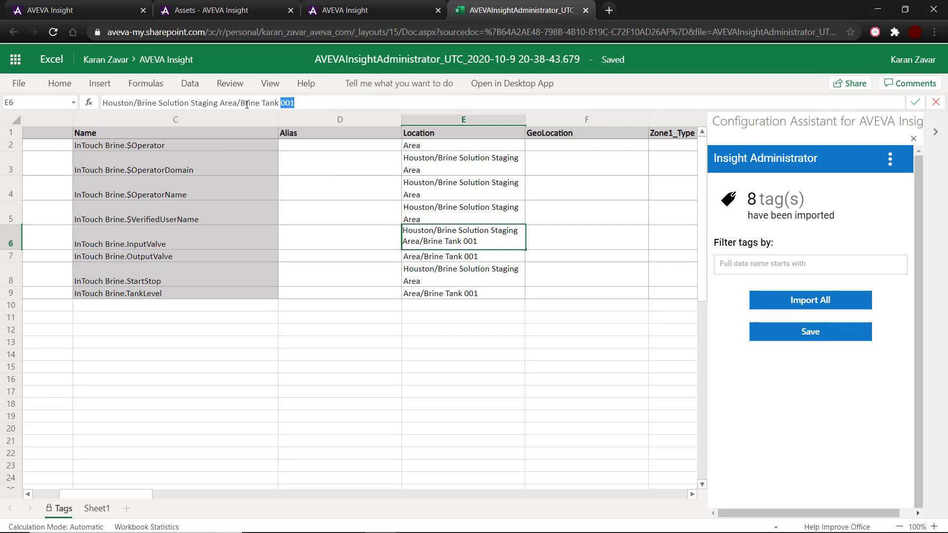
left_click(360, 366)
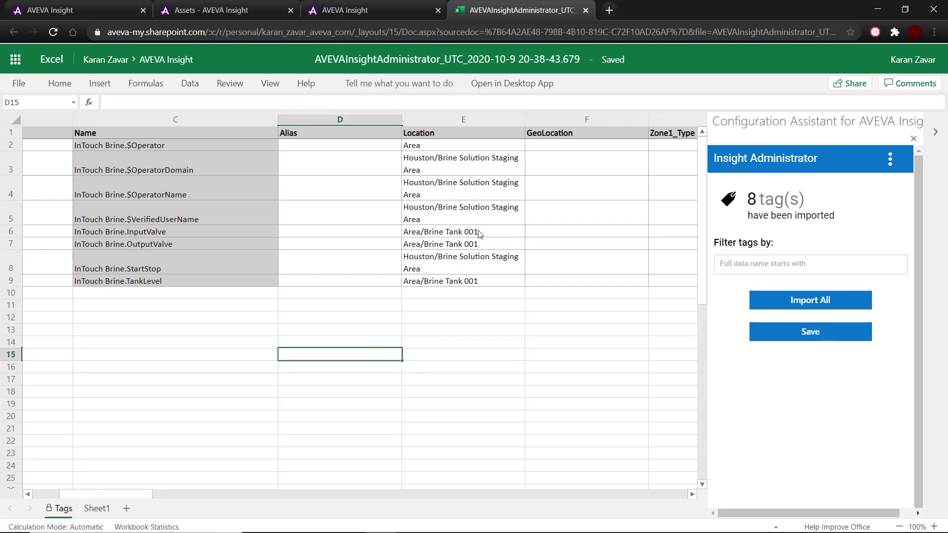
Save the three edited tags to Insight, then open the Brine Tank 001 asset page
left_click(830, 336)
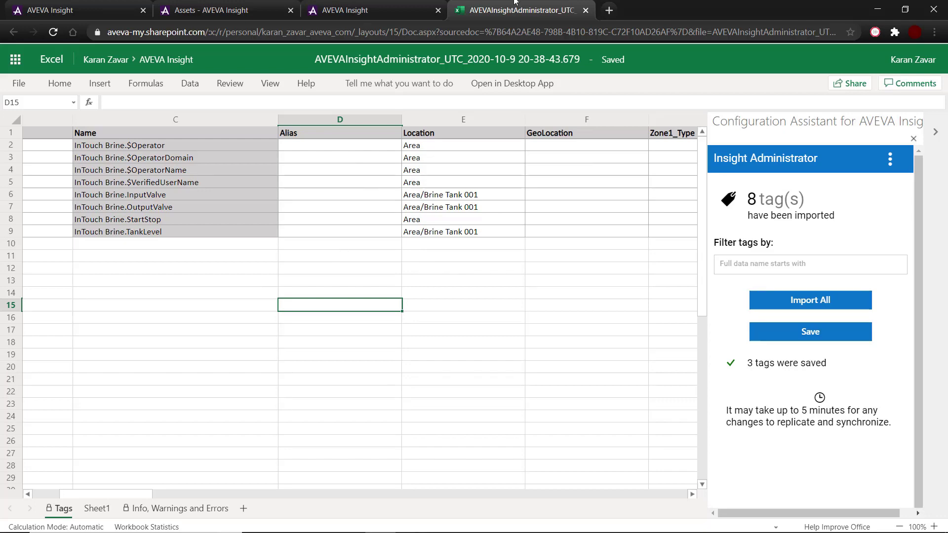
left_click(391, 4)
left_click(260, 5)
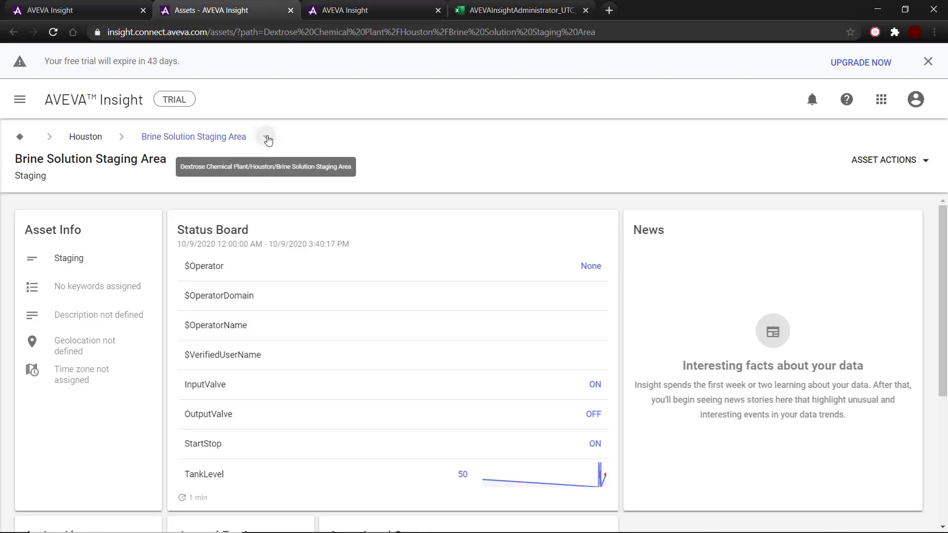
left_click(265, 136)
left_click(311, 225)
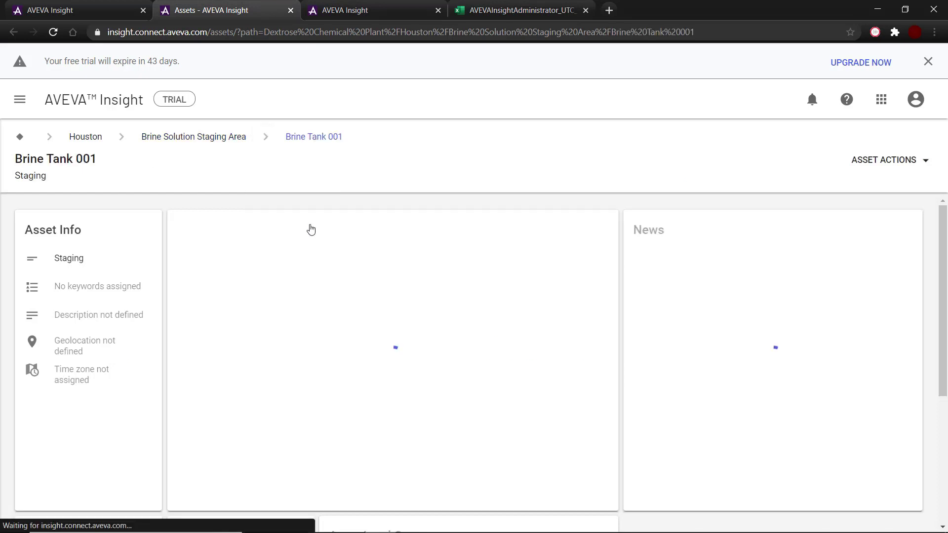